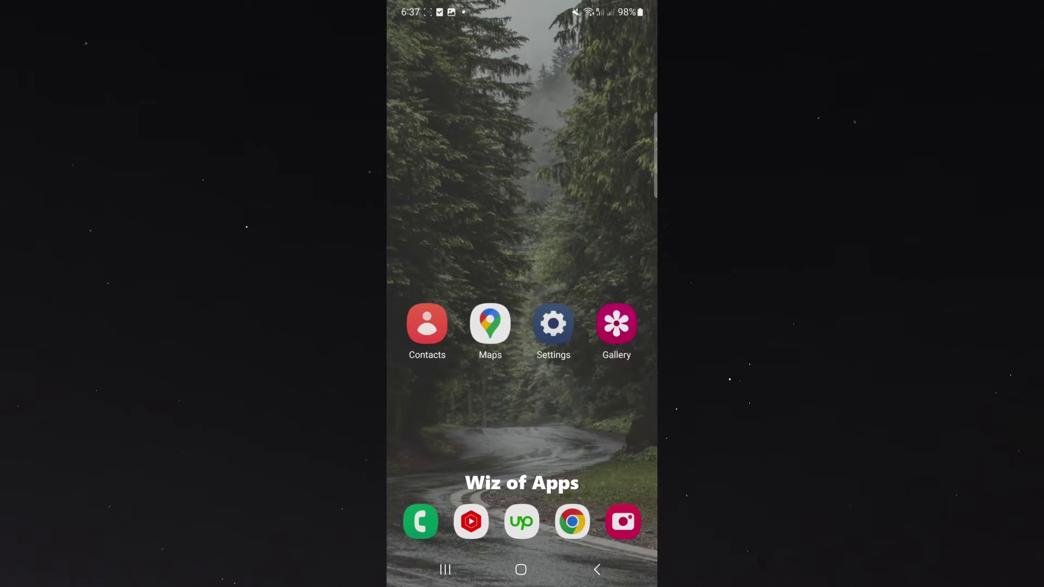
- Under Settings > Display, change Screen timeout from 30 seconds to 10 minutes
{"action": "left_click", "coordinate": [553, 324]}
{"action": "left_click_drag", "start_coordinate": [588, 356], "coordinate": [552, 369]}
{"action": "left_click", "coordinate": [557, 366]}
{"action": "left_click_drag", "start_coordinate": [623, 505], "coordinate": [623, 251]}
{"action": "left_click", "coordinate": [628, 284]}
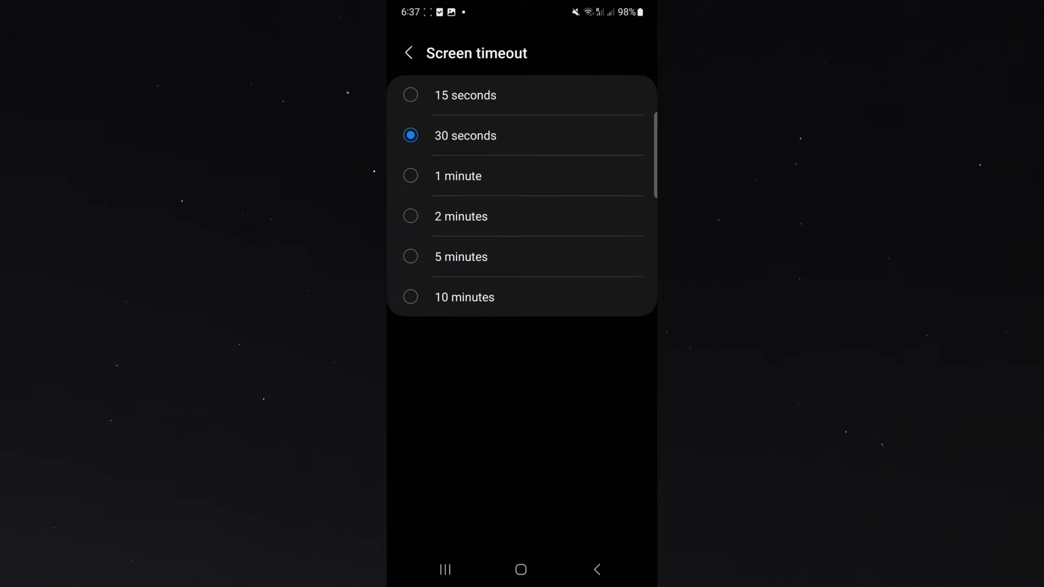
{"action": "left_click", "coordinate": [606, 305]}
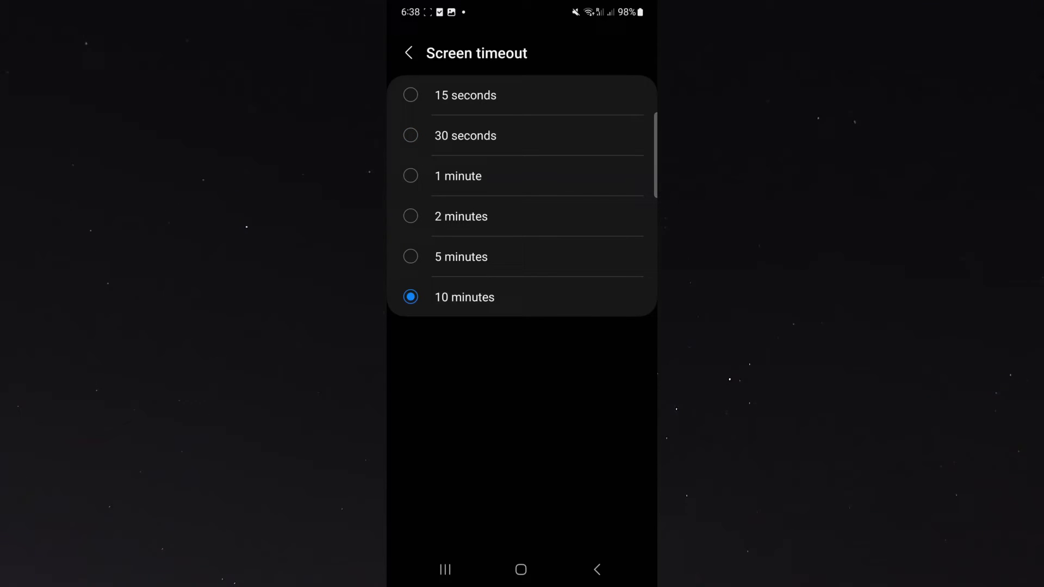